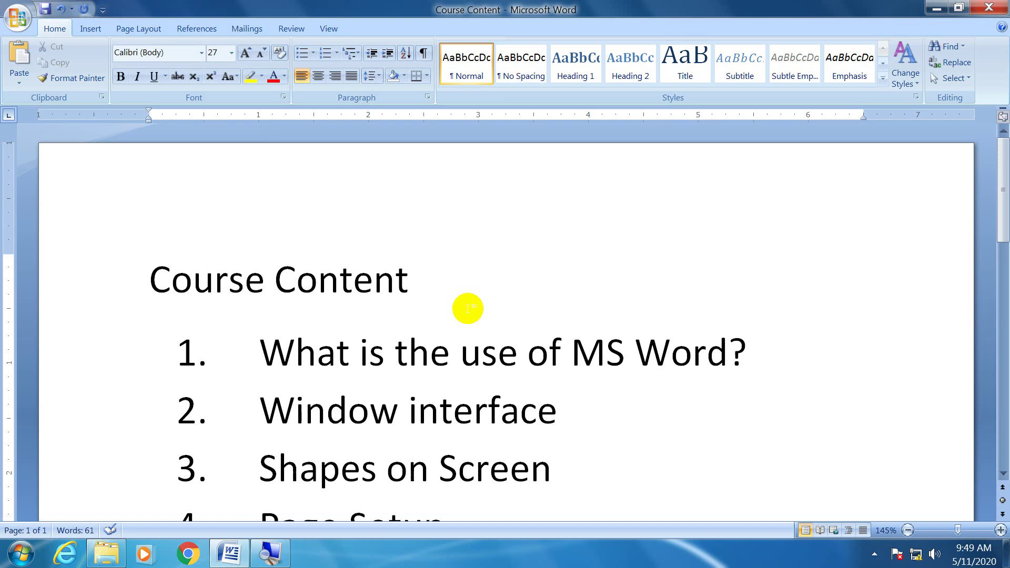
# Scroll down the Course Content list and select the whole Save As line (item 7).
pyautogui.scroll(-3, 402, 442)
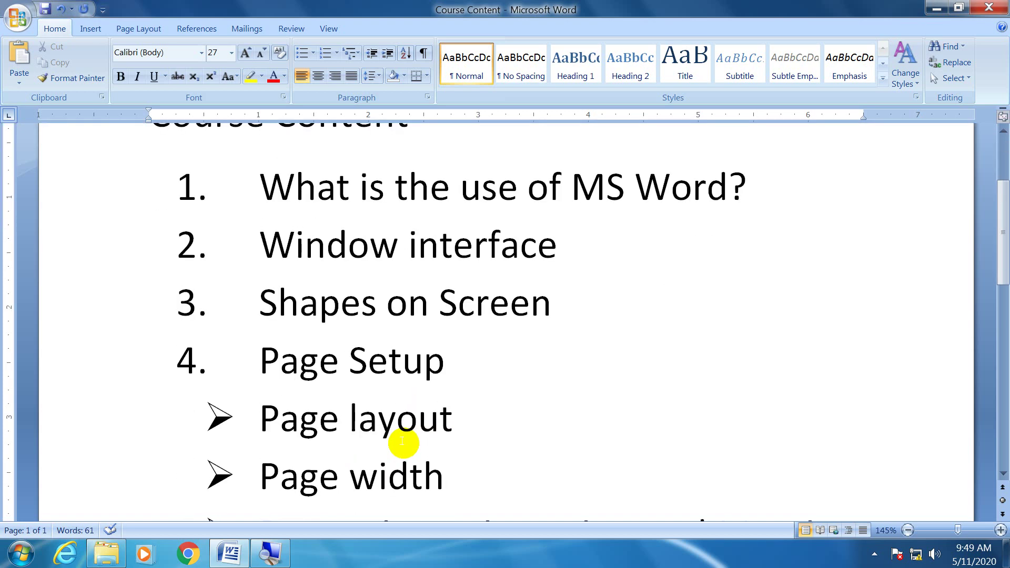
pyautogui.scroll(-2, 402, 442)
pyautogui.scroll(-2, 403, 443)
pyautogui.scroll(-1, 403, 444)
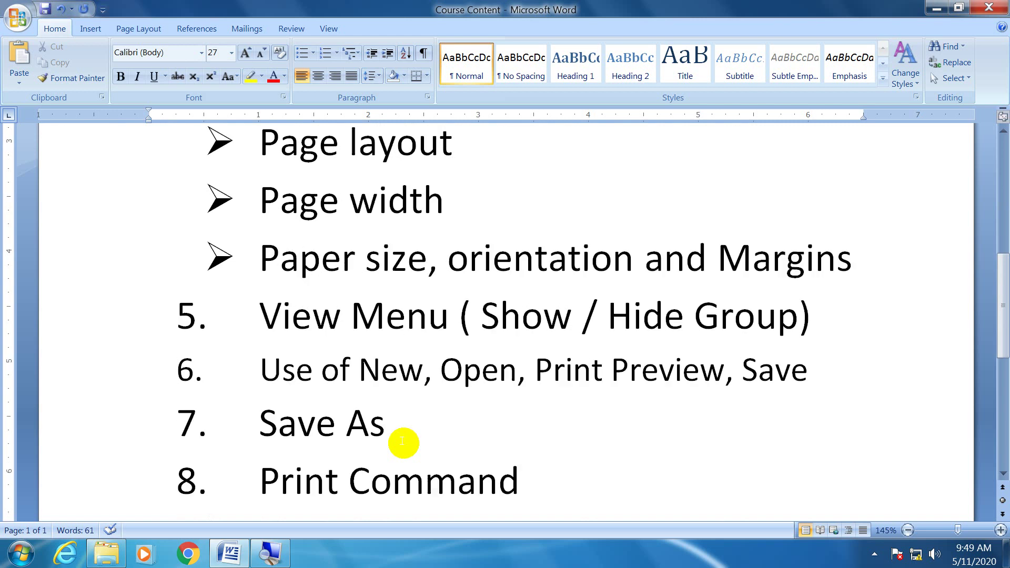
pyautogui.moveTo(393, 420); pyautogui.dragTo(266, 427)
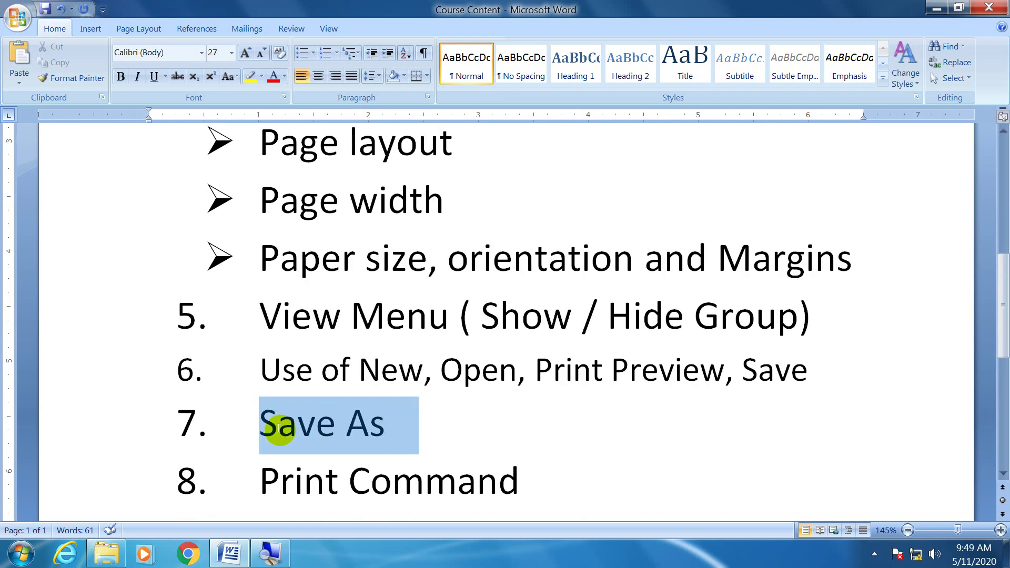
pyautogui.click(419, 427)
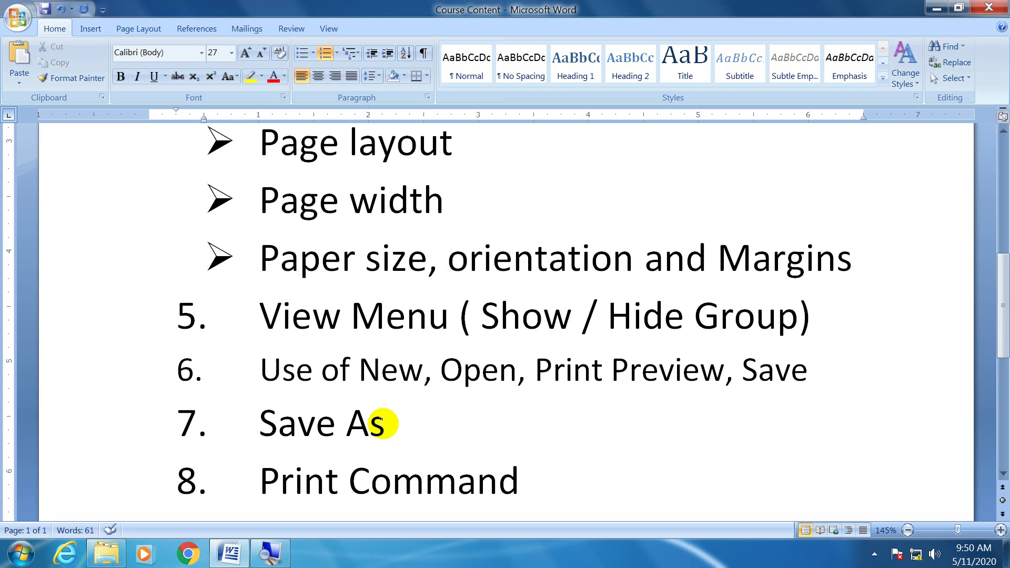
pyautogui.moveTo(382, 423); pyautogui.dragTo(290, 424)
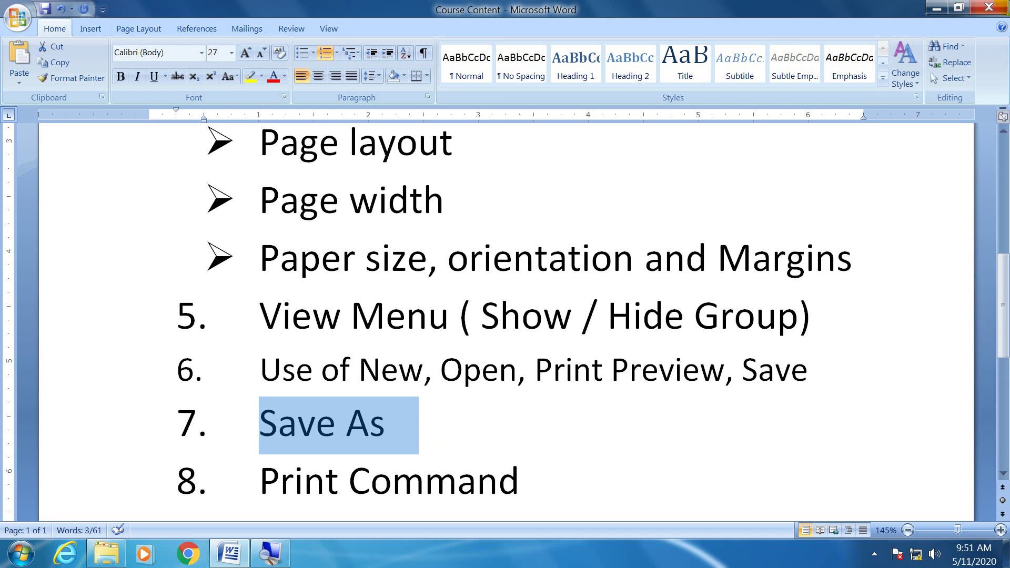
# Close Word, refresh the desktop, and open Letter for Promotion from the Letters 2020 folder.
pyautogui.click(989, 8)
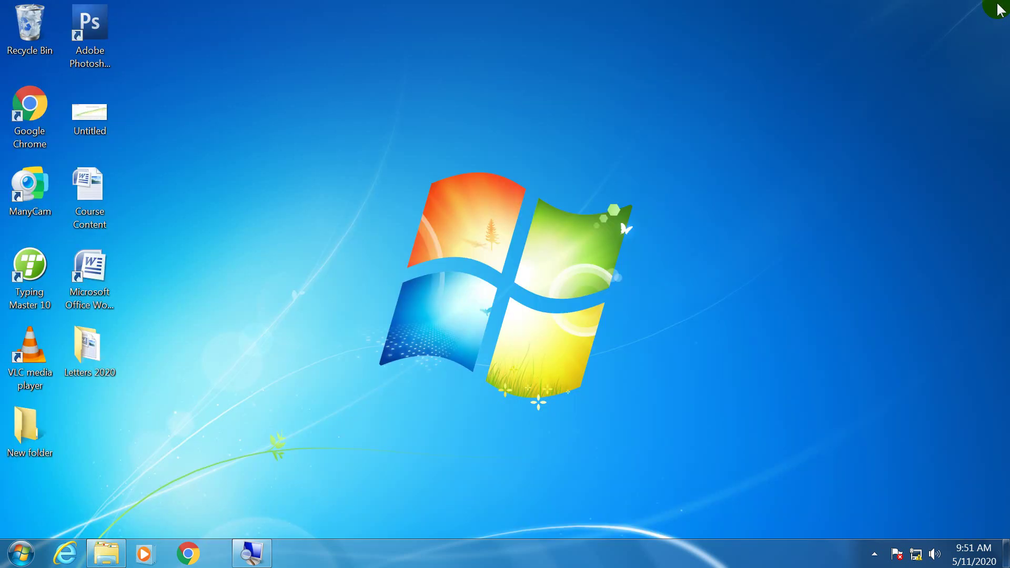
pyautogui.click(329, 204)
pyautogui.rightClick(242, 175)
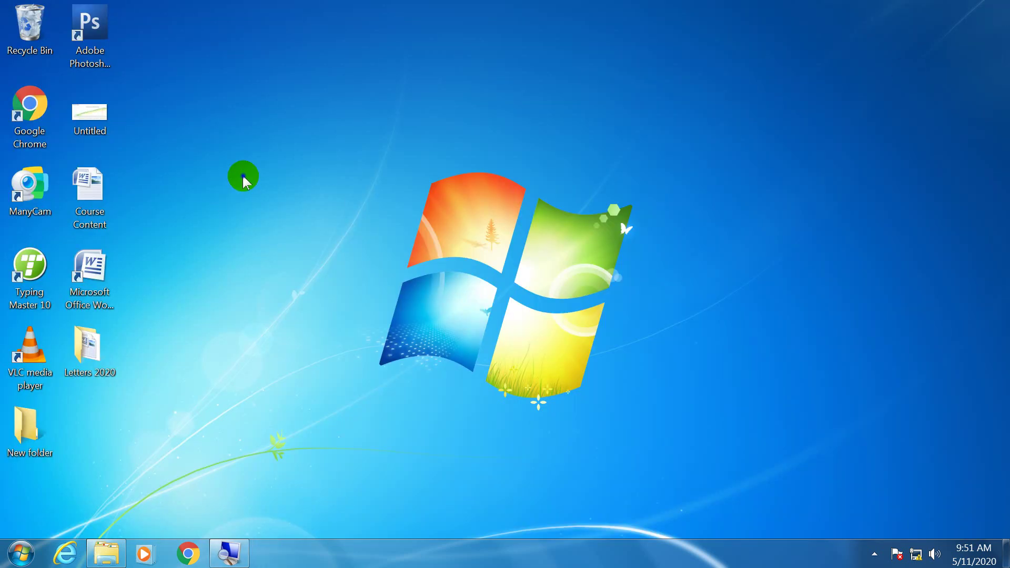
pyautogui.click(290, 204)
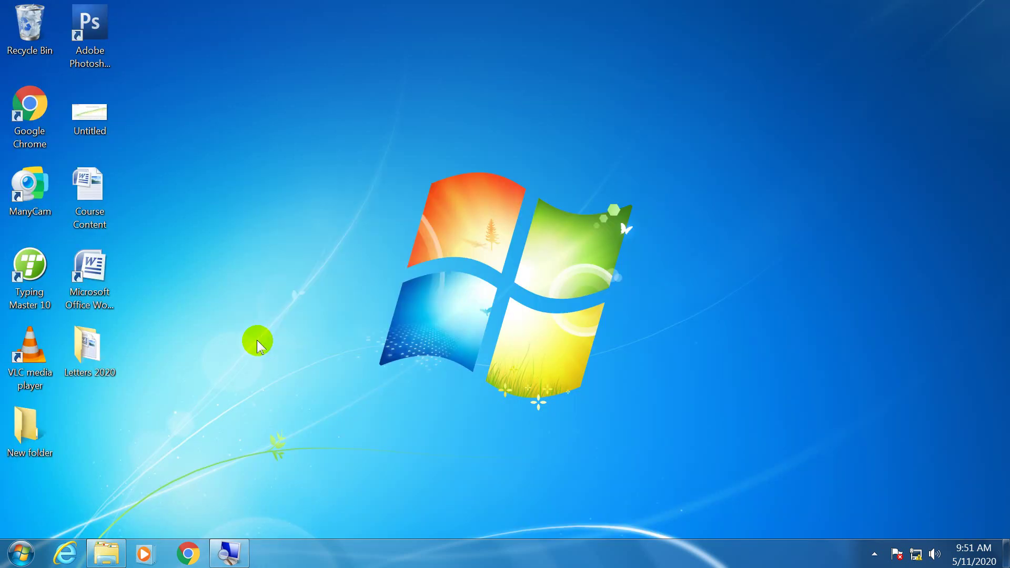
pyautogui.doubleClick(93, 354)
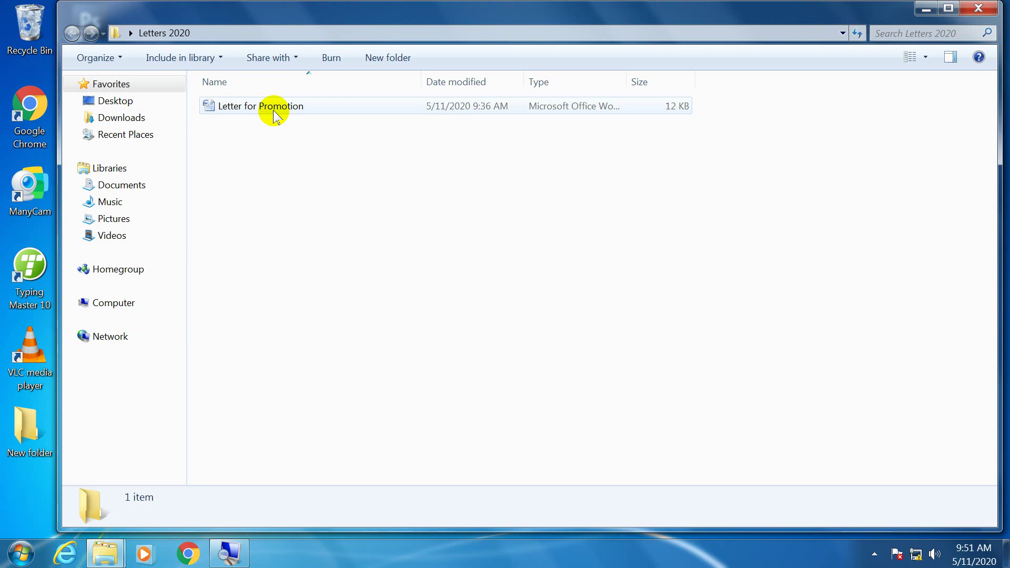
pyautogui.doubleClick(274, 108)
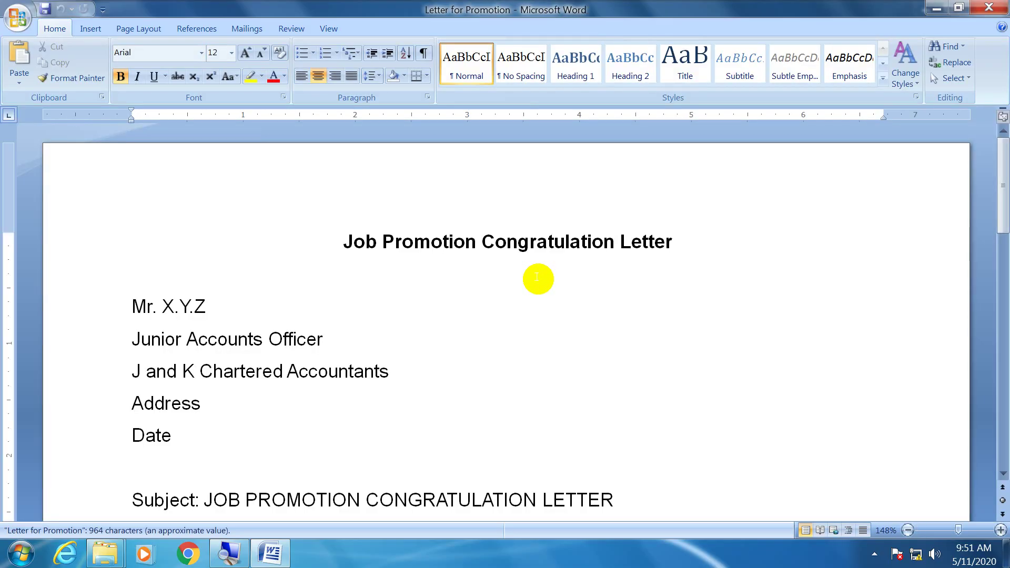
pyautogui.scroll(-1, 351, 307)
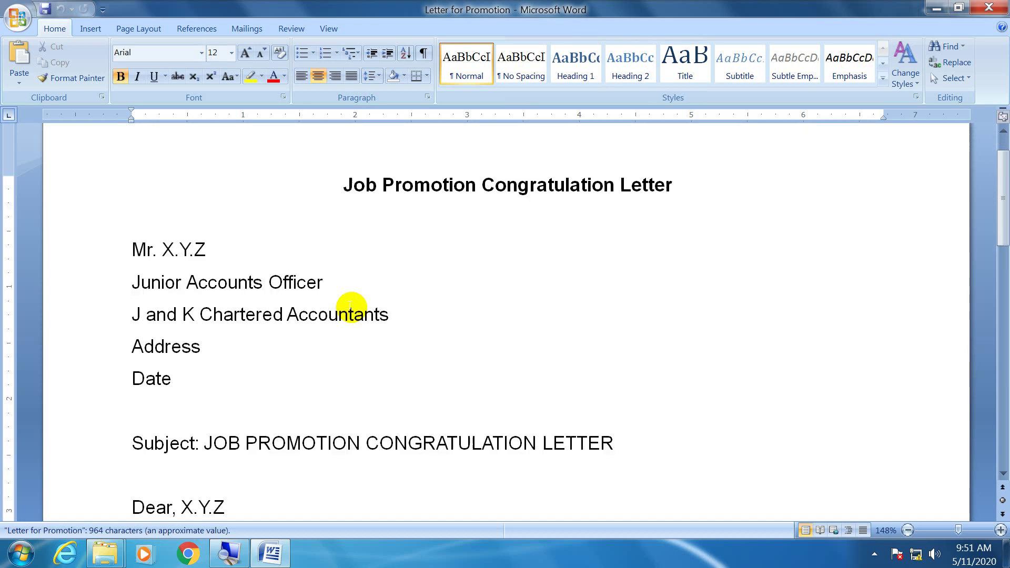
pyautogui.scroll(-3, 351, 307)
pyautogui.scroll(-4, 351, 307)
pyautogui.scroll(-1, 351, 307)
pyautogui.scroll(-4, 351, 306)
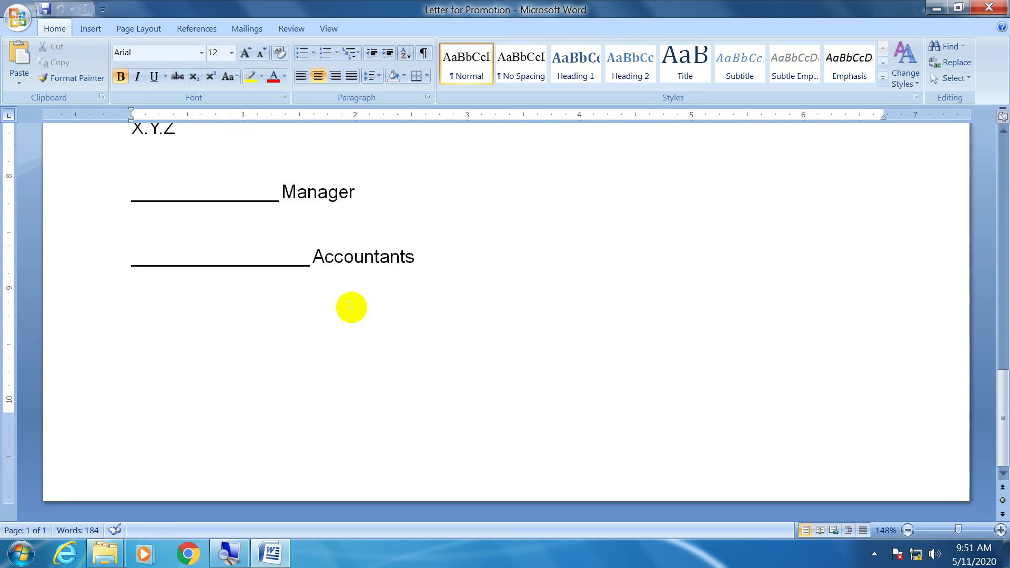
pyautogui.scroll(2, 351, 307)
pyautogui.scroll(4, 351, 307)
pyautogui.scroll(6, 351, 307)
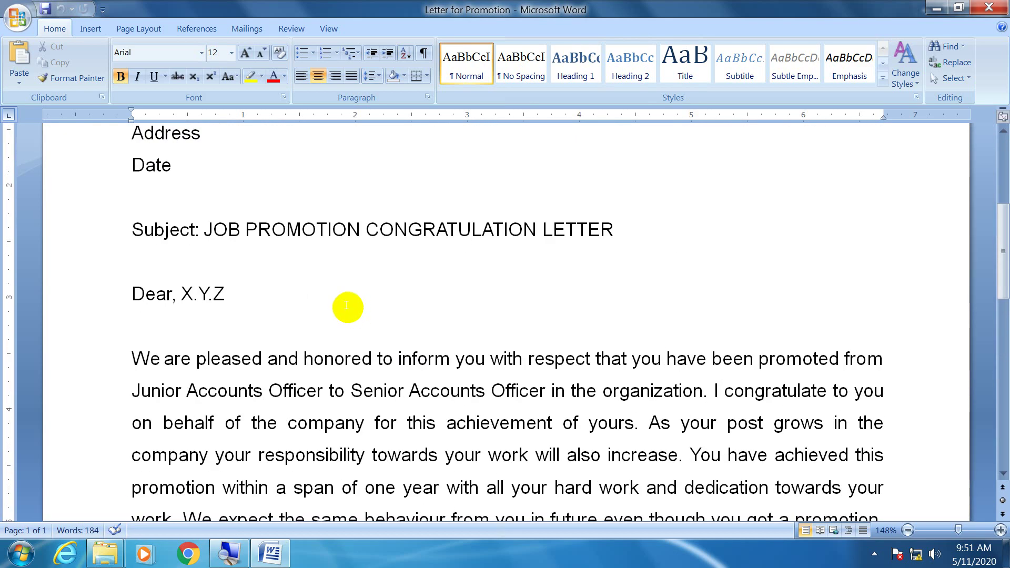
pyautogui.scroll(3, 351, 308)
pyautogui.scroll(3, 351, 307)
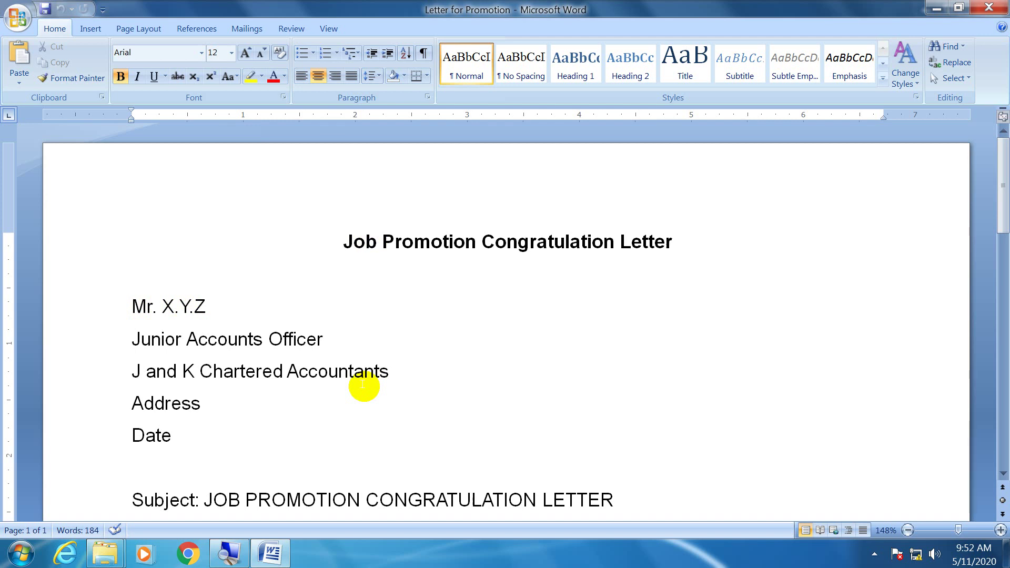
# Replace the X.Y.Z placeholder after 'Mr.' with the recipient's surname, capitalised.
pyautogui.click(206, 305)
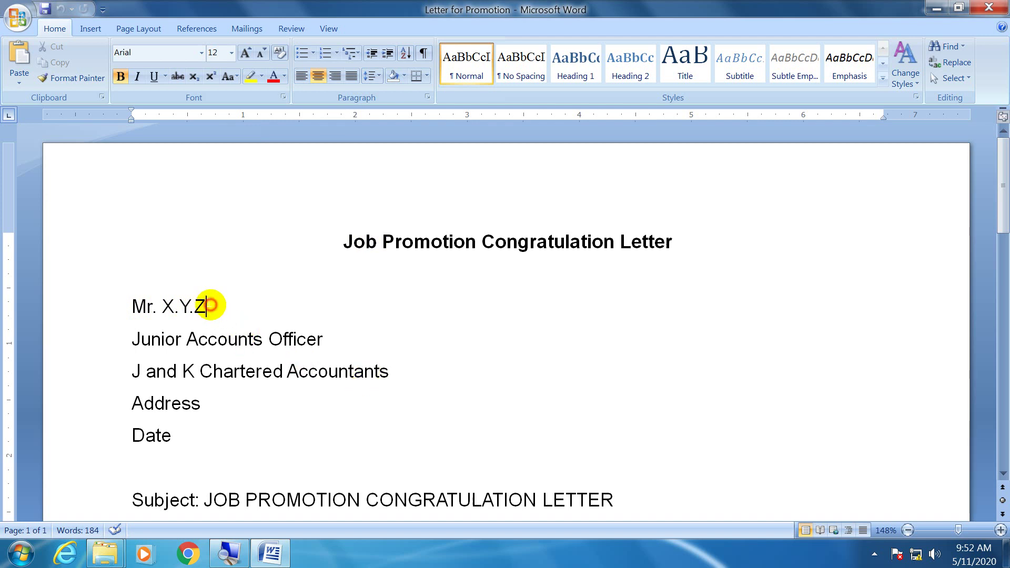
pyautogui.moveTo(207, 305); pyautogui.dragTo(162, 307)
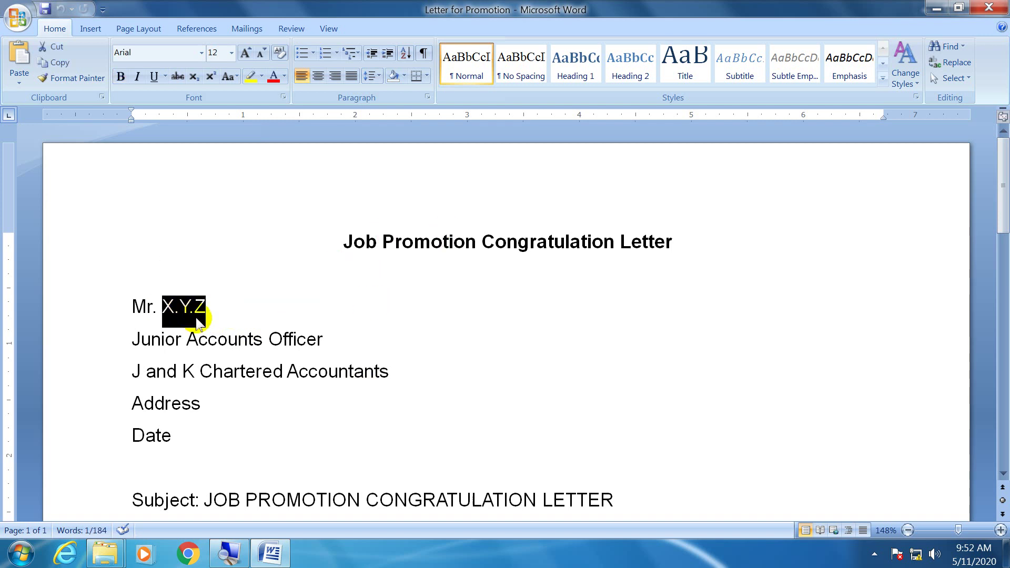
pyautogui.write('smit')
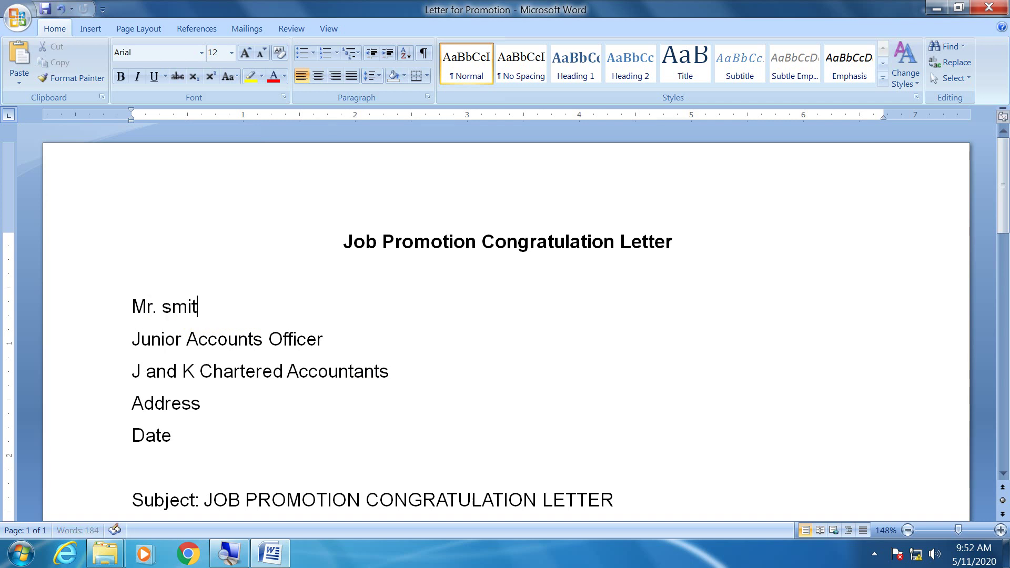
pyautogui.write('h')
pyautogui.press('BackSpace')
pyautogui.press('BackSpace')
pyautogui.press('BackSpace')
pyautogui.press('BackSpace')
pyautogui.write('S')
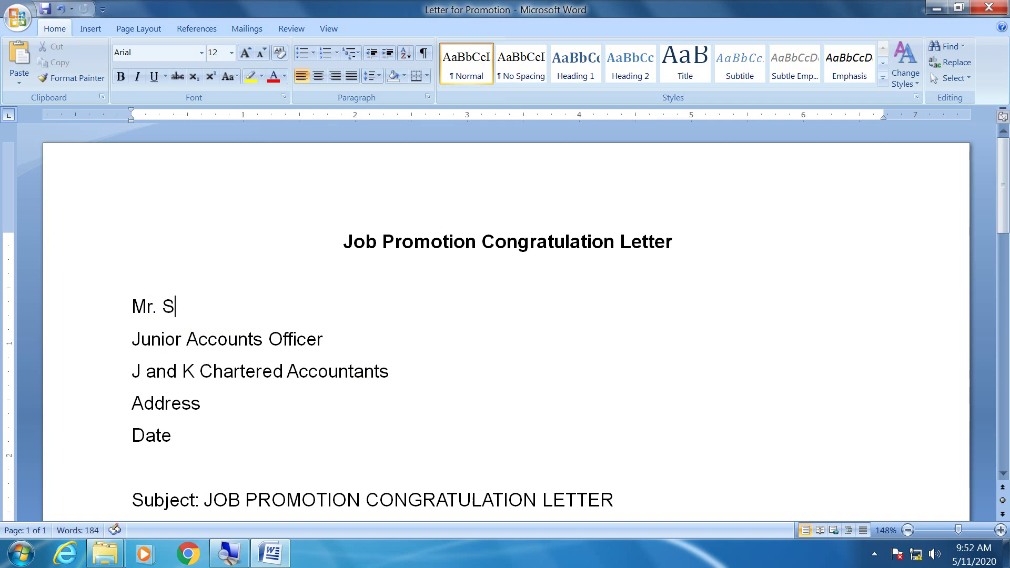
pyautogui.write('mith')
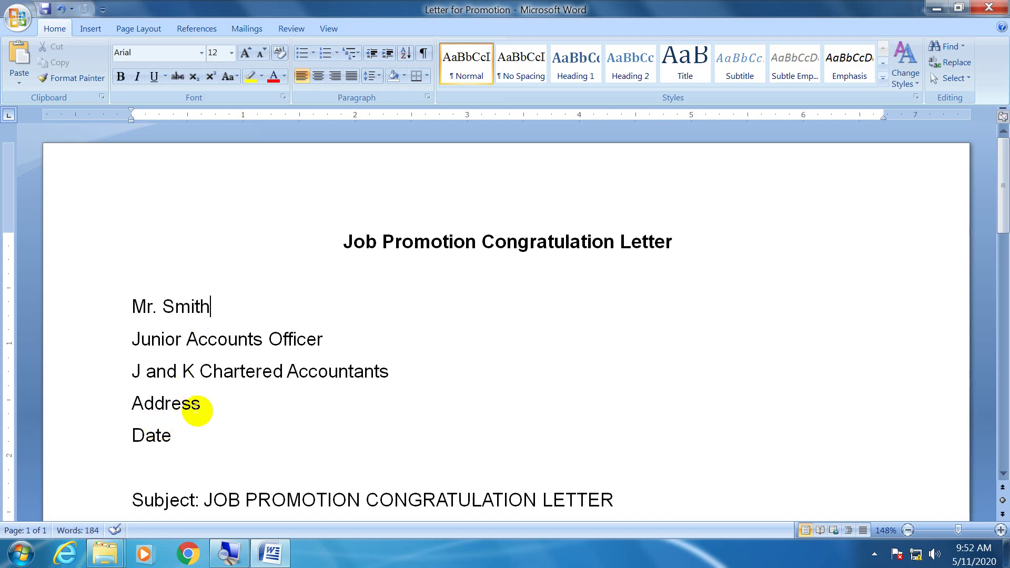
pyautogui.moveTo(202, 407); pyautogui.dragTo(132, 408)
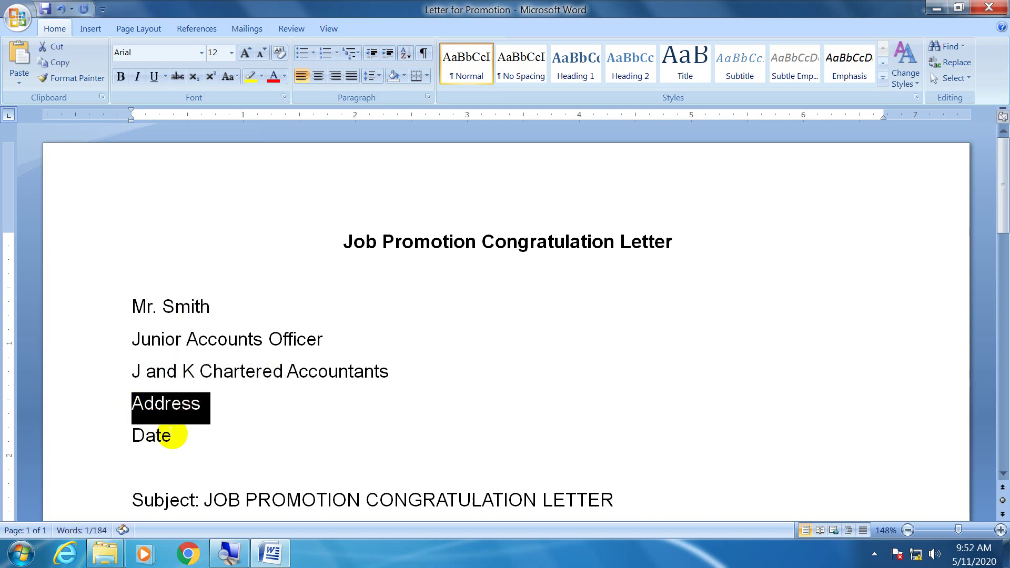
# Replace the Date placeholder with '10th May, 2020.' and accept the spelling fix for 'May,'.
pyautogui.click(173, 435)
pyautogui.moveTo(173, 434); pyautogui.dragTo(132, 436)
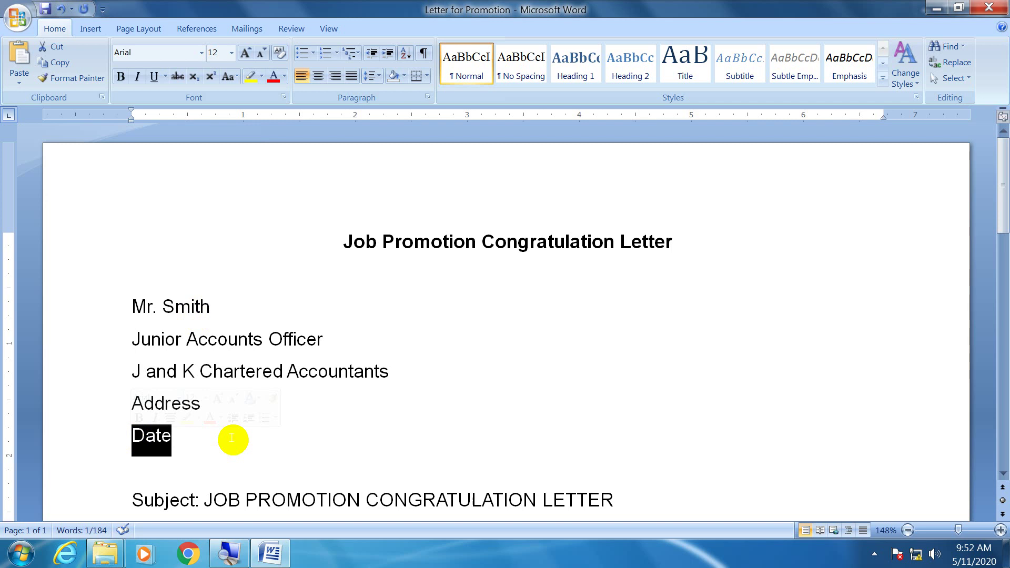
pyautogui.write('10t')
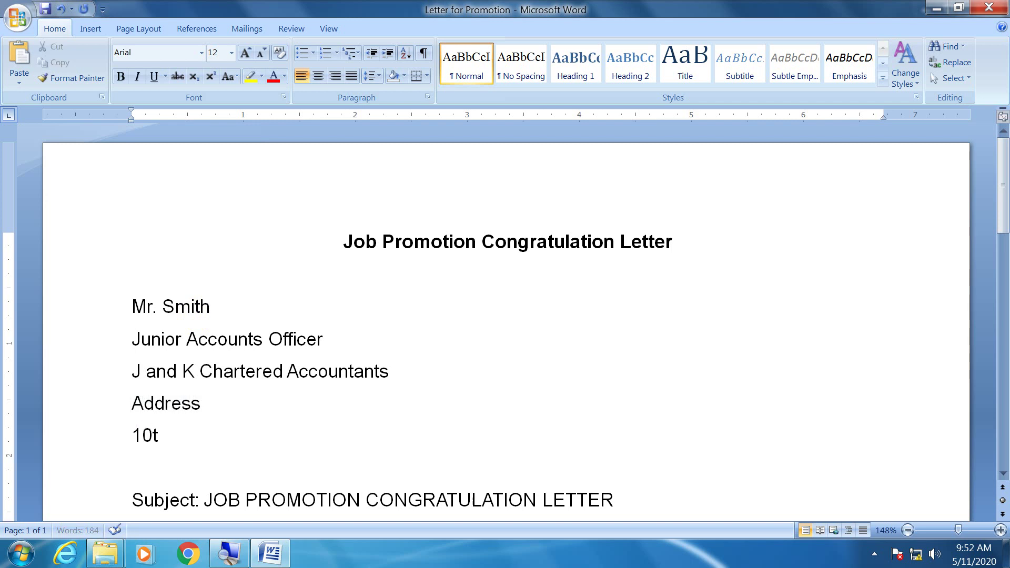
pyautogui.write('j')
pyautogui.press('BackSpace')
pyautogui.press('BackSpace')
pyautogui.write('h M')
pyautogui.write('ay , ')
pyautogui.write('2020.')
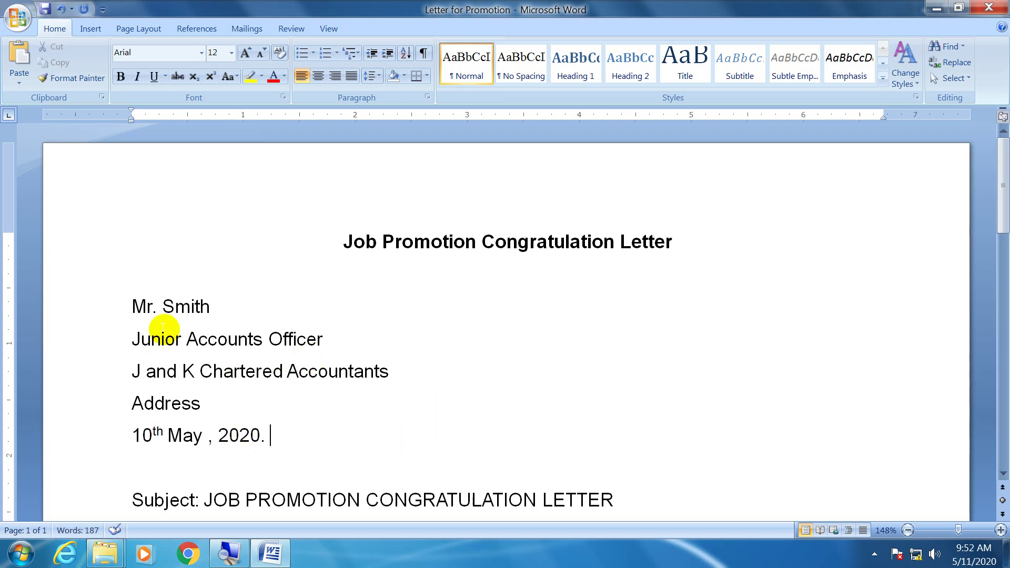
pyautogui.moveTo(211, 307); pyautogui.dragTo(140, 308)
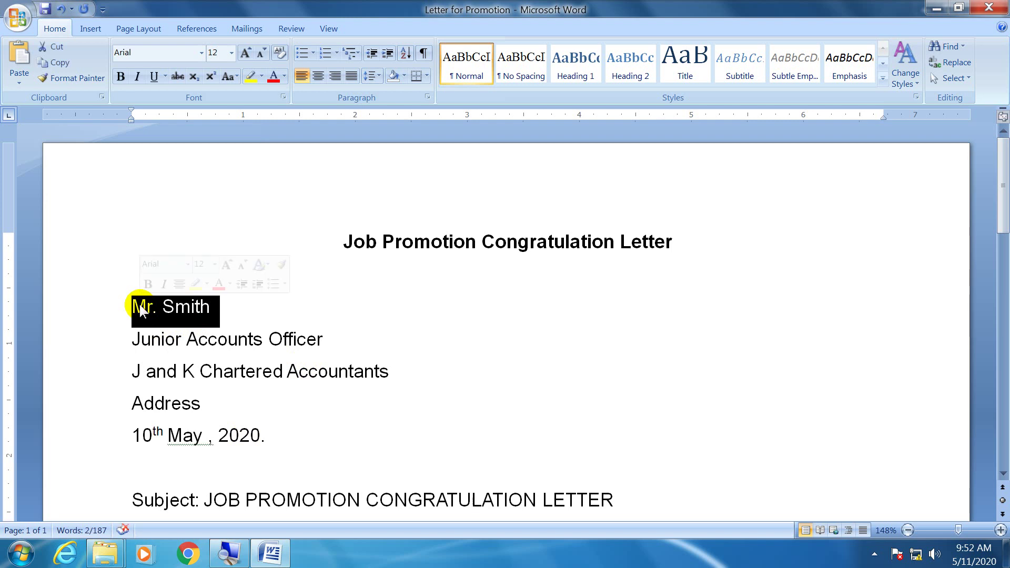
pyautogui.rightClick(205, 441)
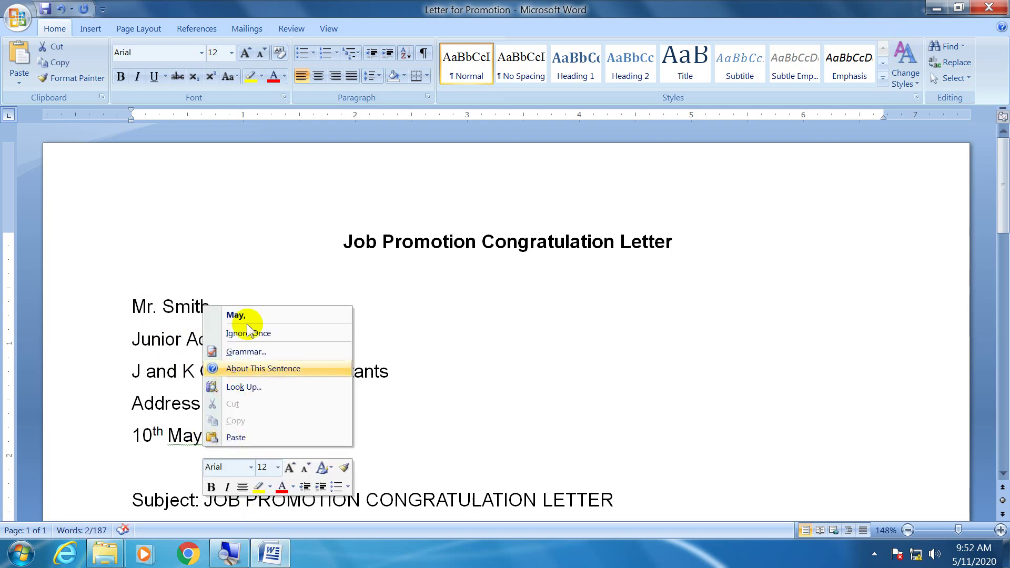
pyautogui.click(252, 319)
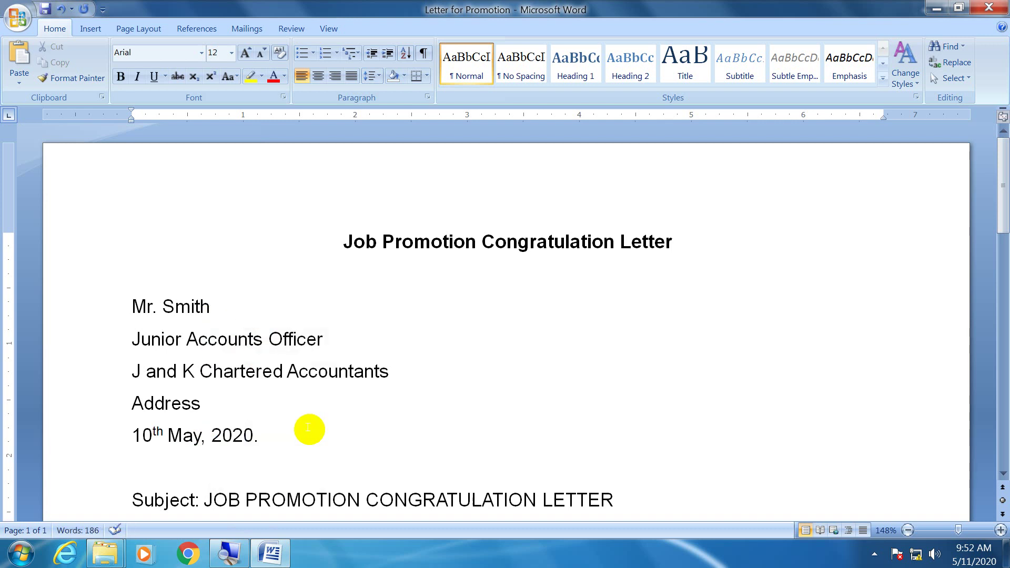
pyautogui.click(309, 427)
pyautogui.click(260, 437)
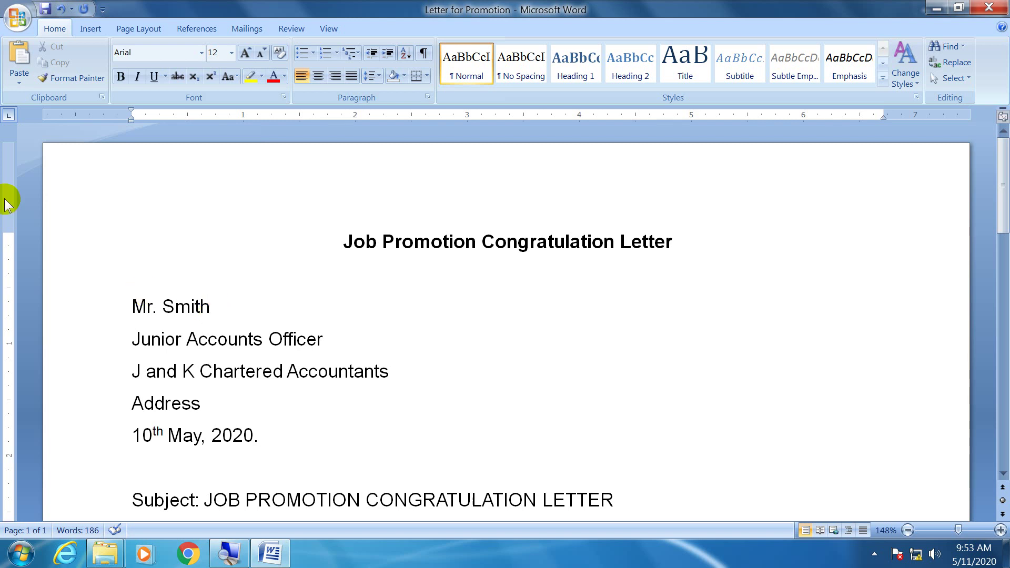
# Save a Word document copy with 'Mr' and the recipient's surname appended to 'Letter for Promotion-'.
pyautogui.click(13, 21)
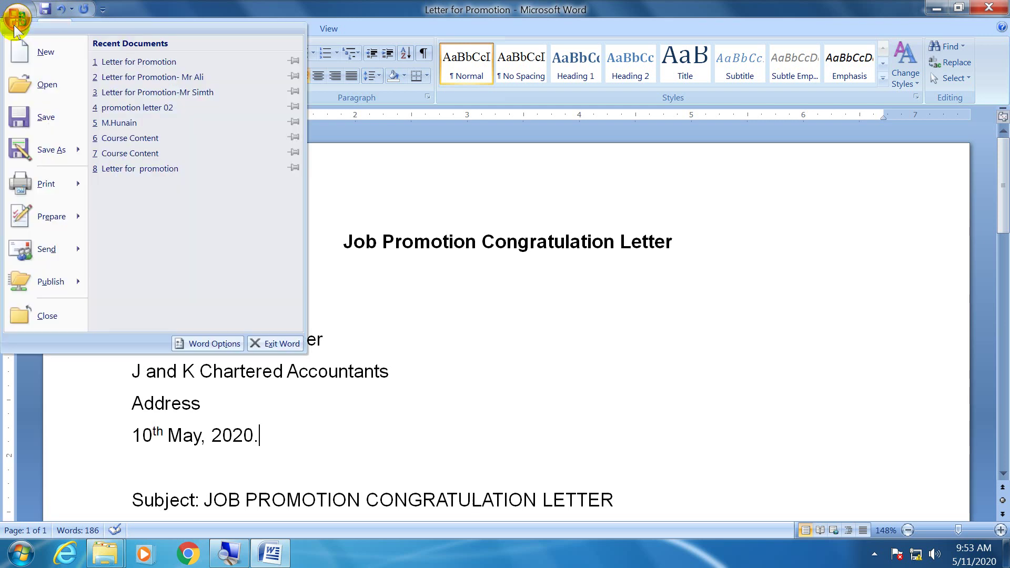
pyautogui.moveTo(47, 150)
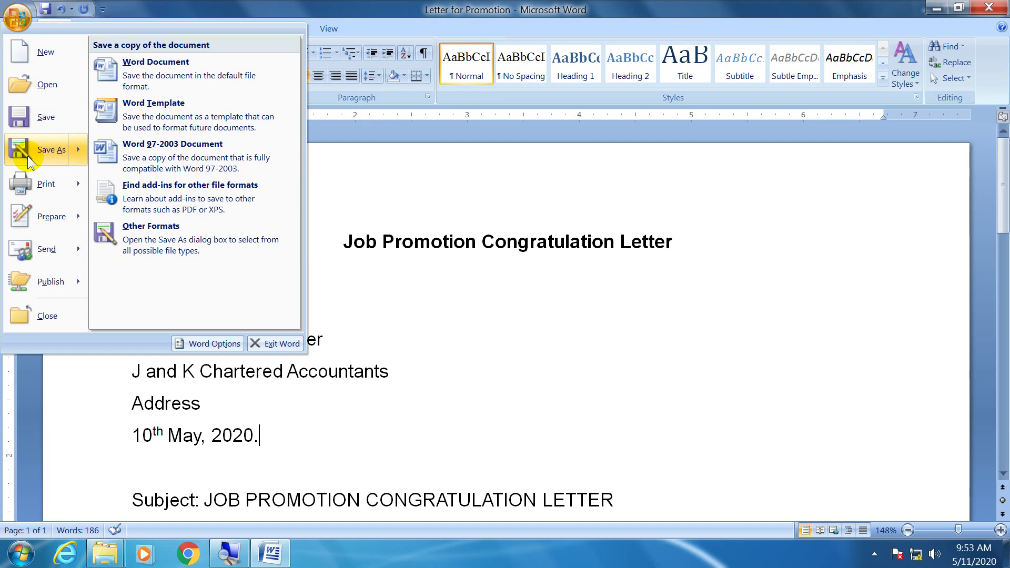
pyautogui.click(28, 156)
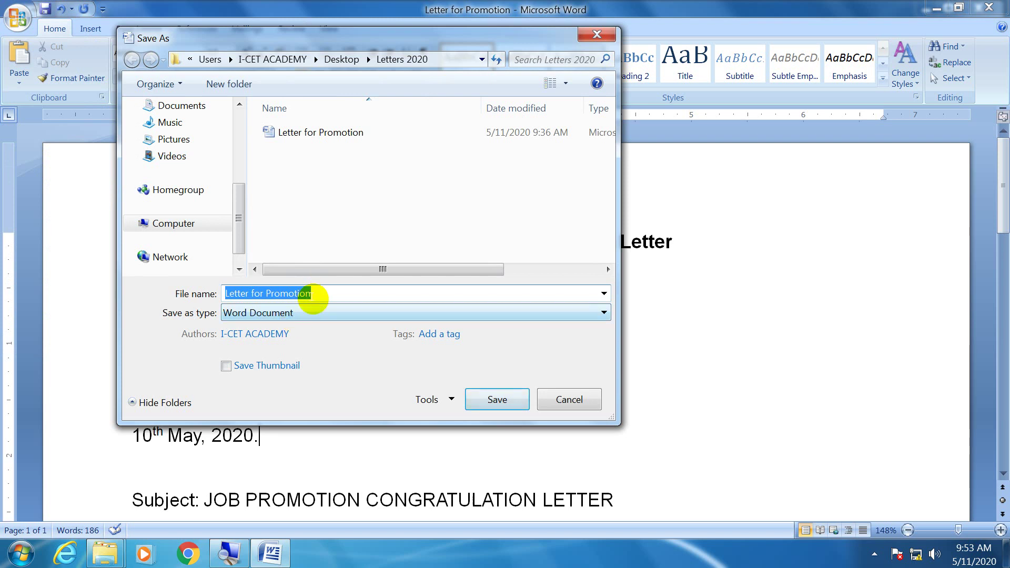
pyautogui.click(317, 293)
pyautogui.write('-')
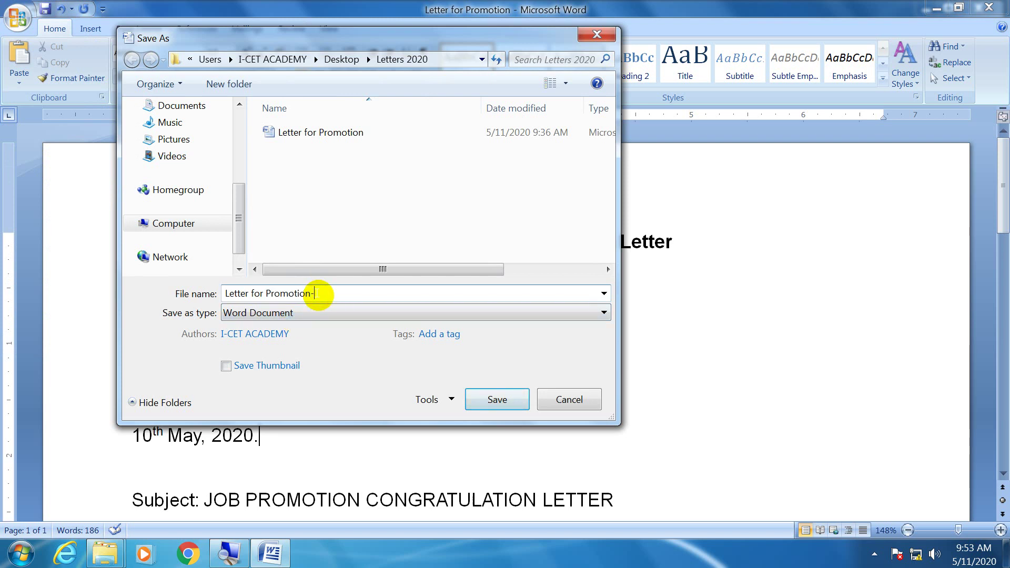
pyautogui.write(' Mr')
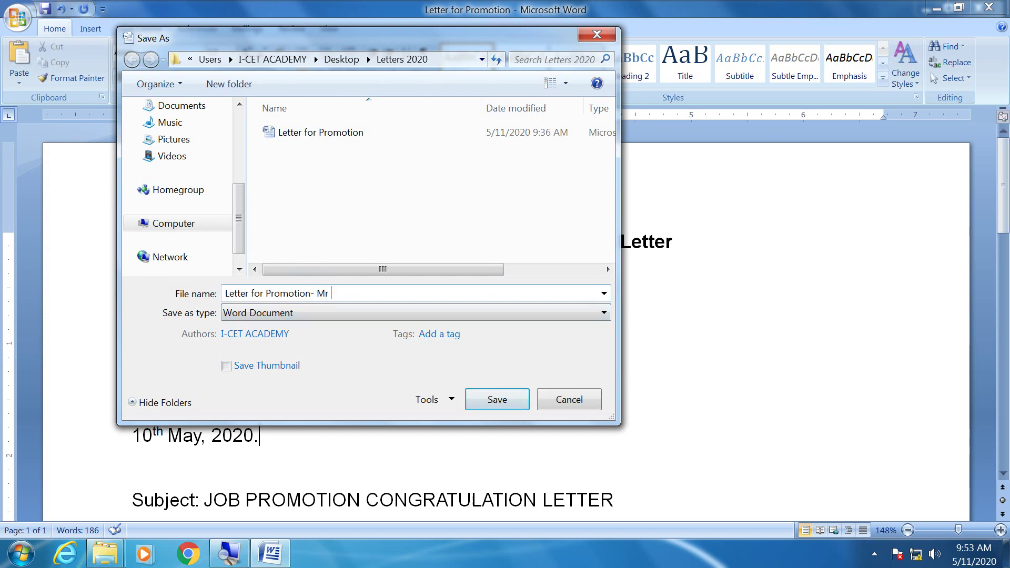
pyautogui.write(' Smith')
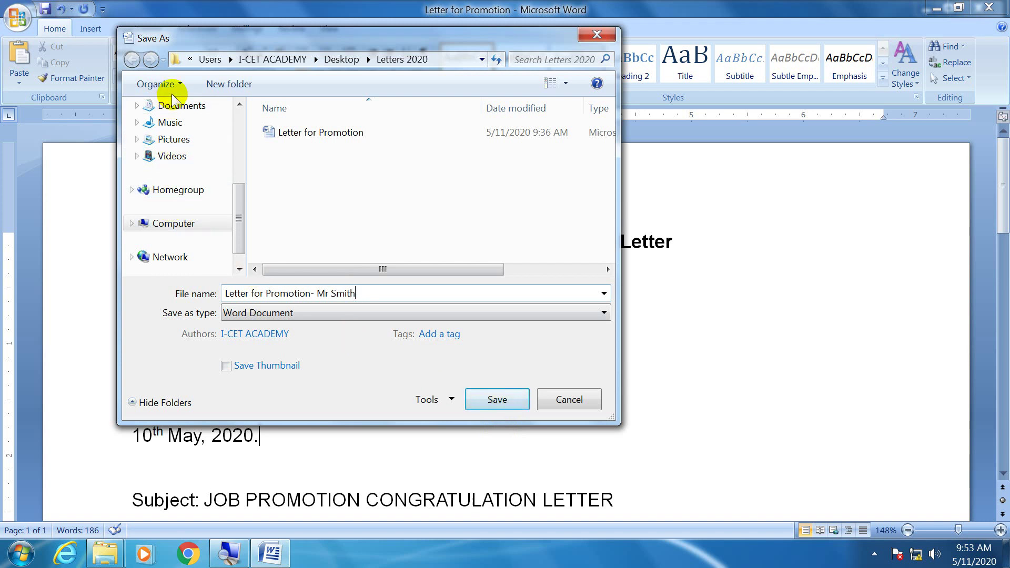
pyautogui.click(176, 223)
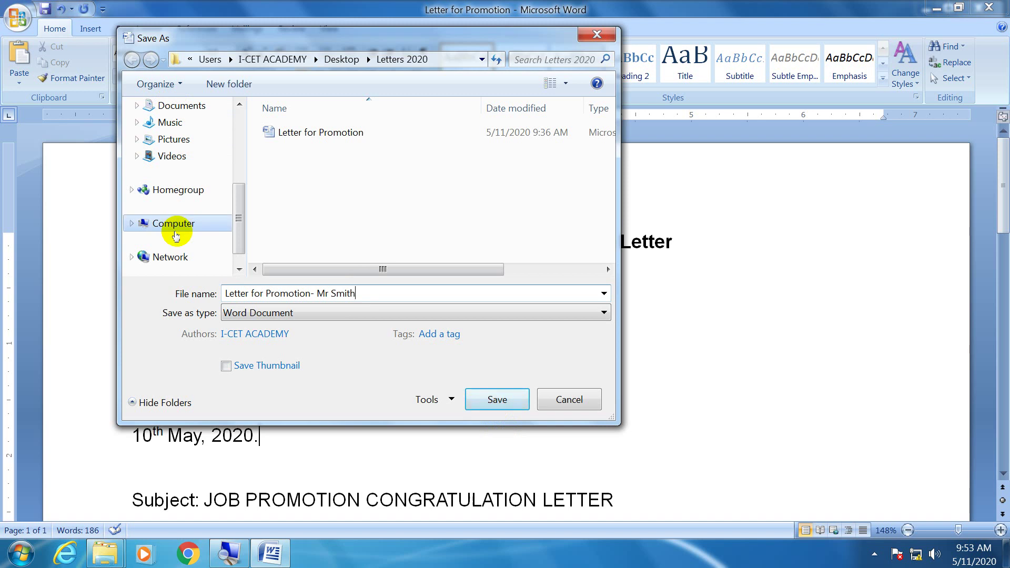
pyautogui.click(432, 294)
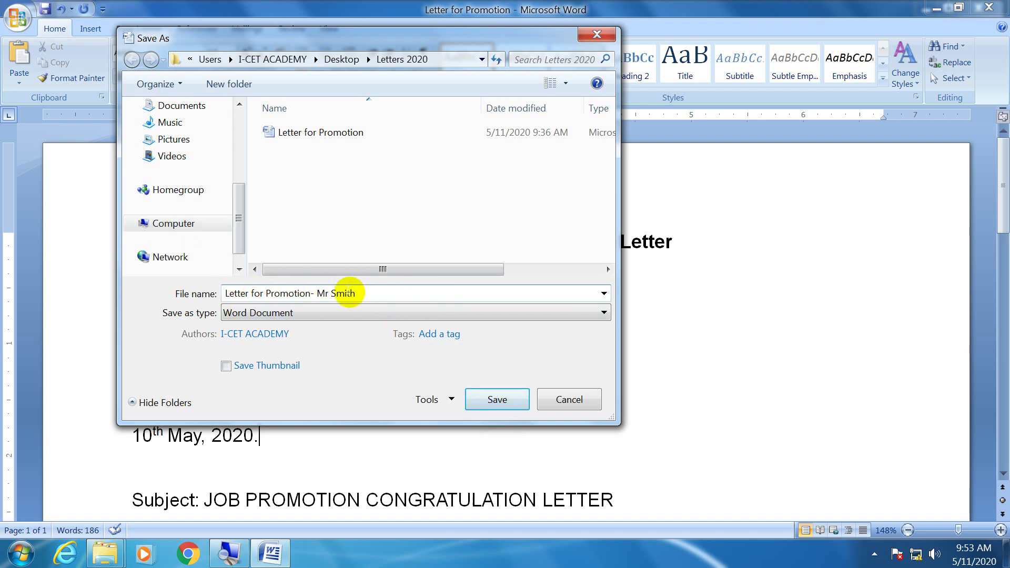
pyautogui.click(494, 400)
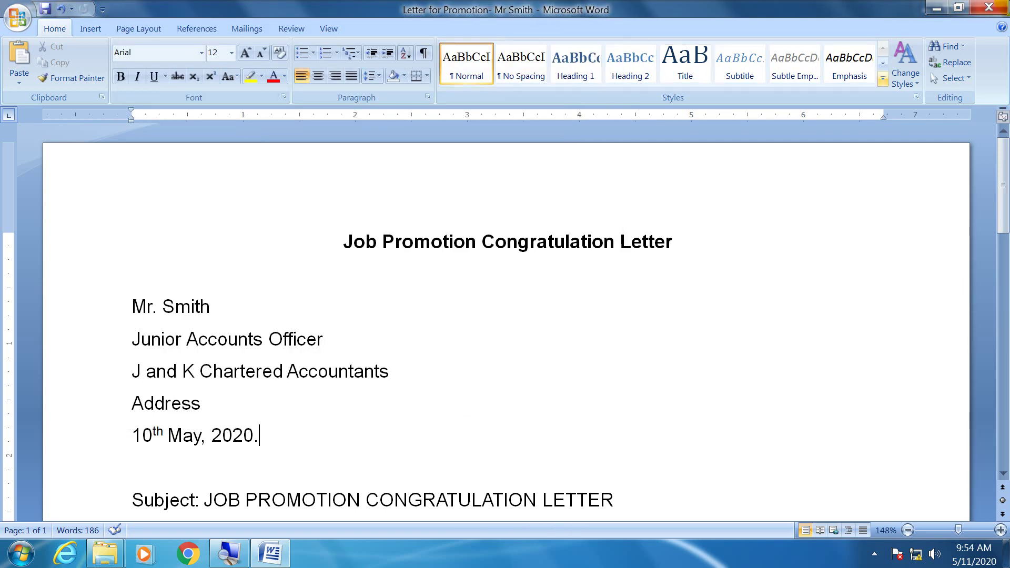
# Close Word and clear the selection in Letters 2020, showing the original and personalised copy.
pyautogui.click(1004, 7)
pyautogui.click(453, 203)
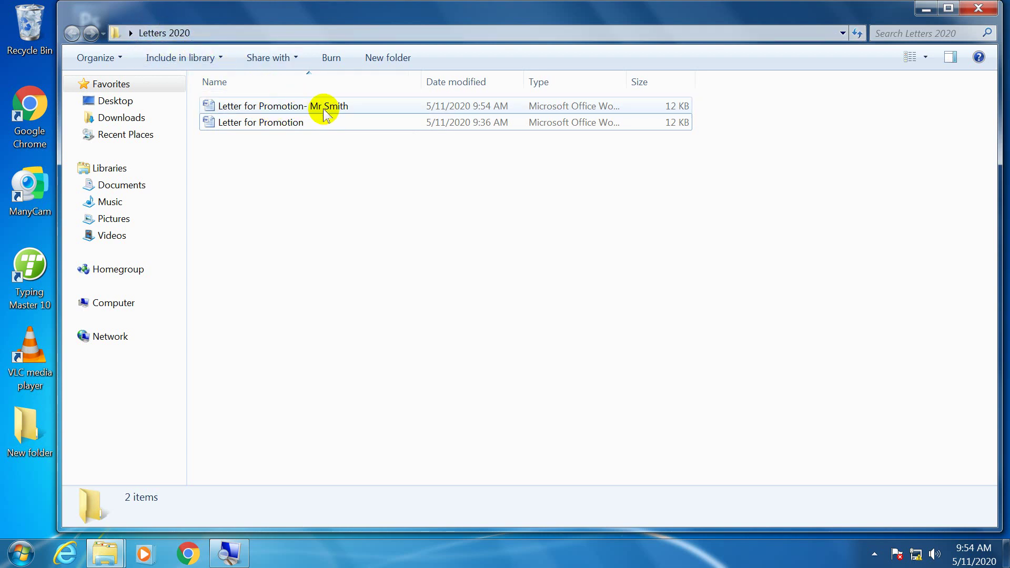
# Reopen Letter for Promotion, replace X.Y.Z with the new recipient's surname, and date it '9th May, 2020.'.
pyautogui.moveTo(260, 122)
pyautogui.doubleClick(269, 125)
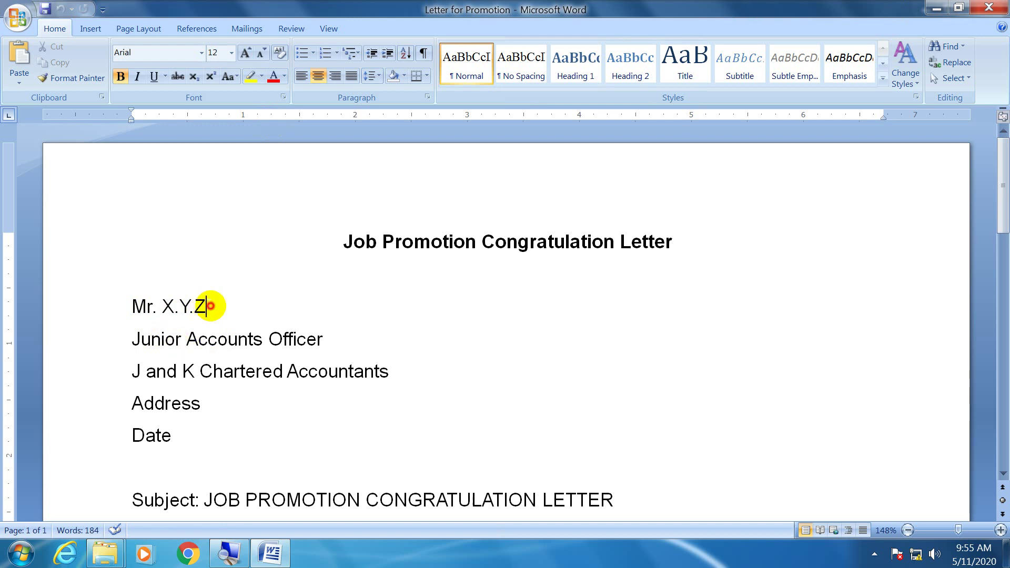
pyautogui.moveTo(207, 305); pyautogui.dragTo(163, 306)
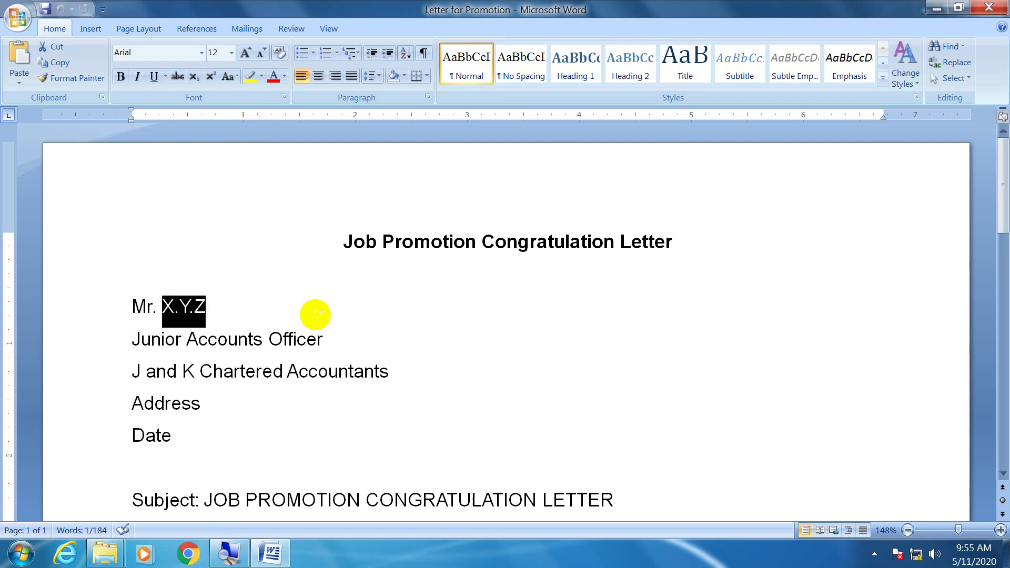
pyautogui.write('Ali')
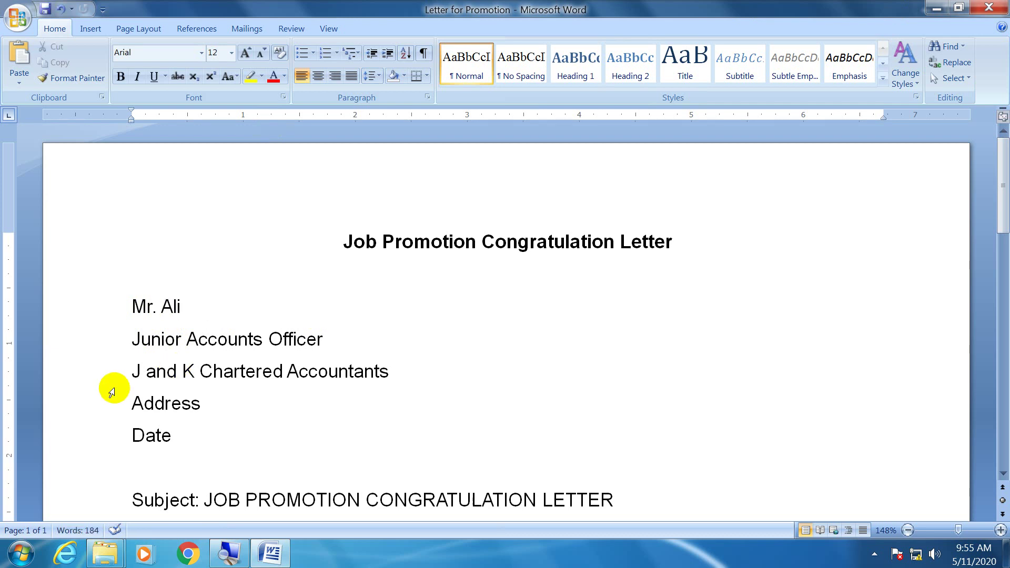
pyautogui.moveTo(176, 436); pyautogui.dragTo(126, 435)
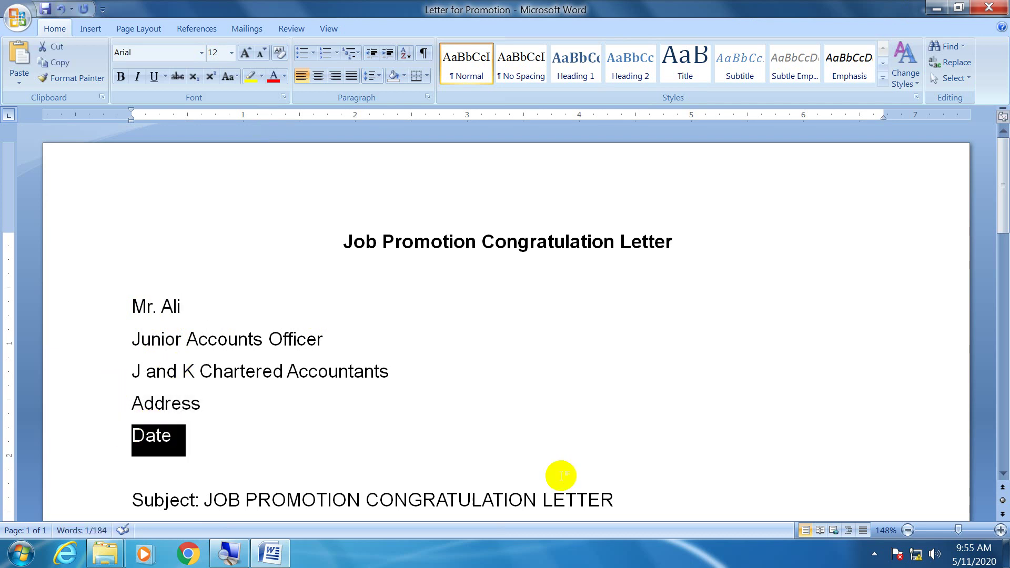
pyautogui.write('11')
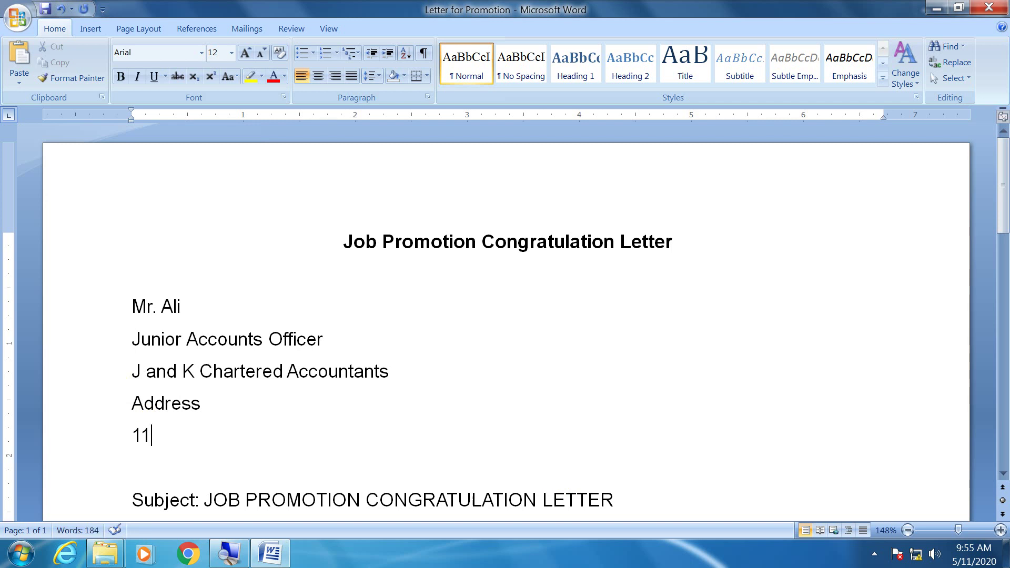
pyautogui.press('BackSpace')
pyautogui.press('BackSpace')
pyautogui.write('9t')
pyautogui.write('h May')
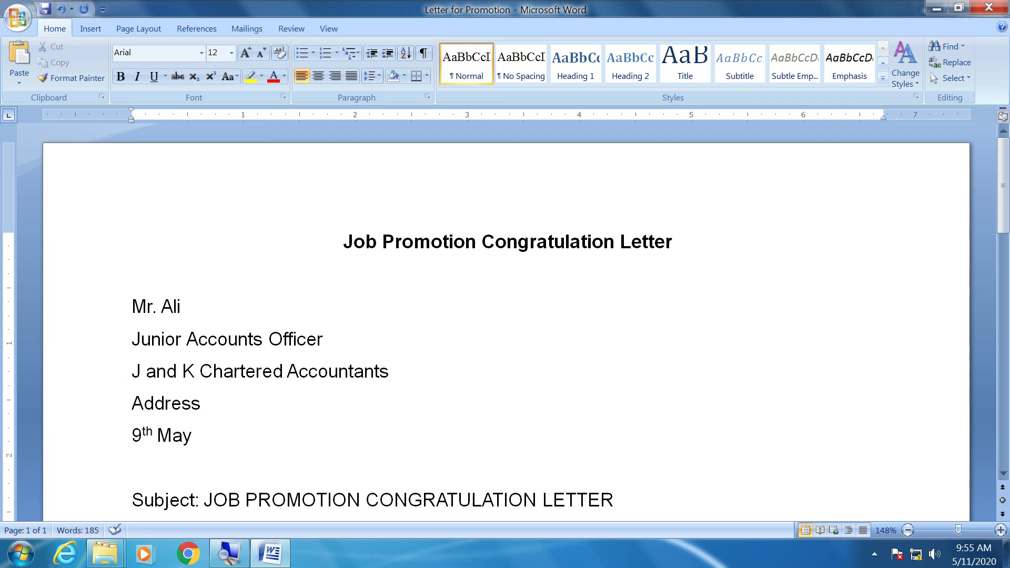
pyautogui.write(', 2020.')
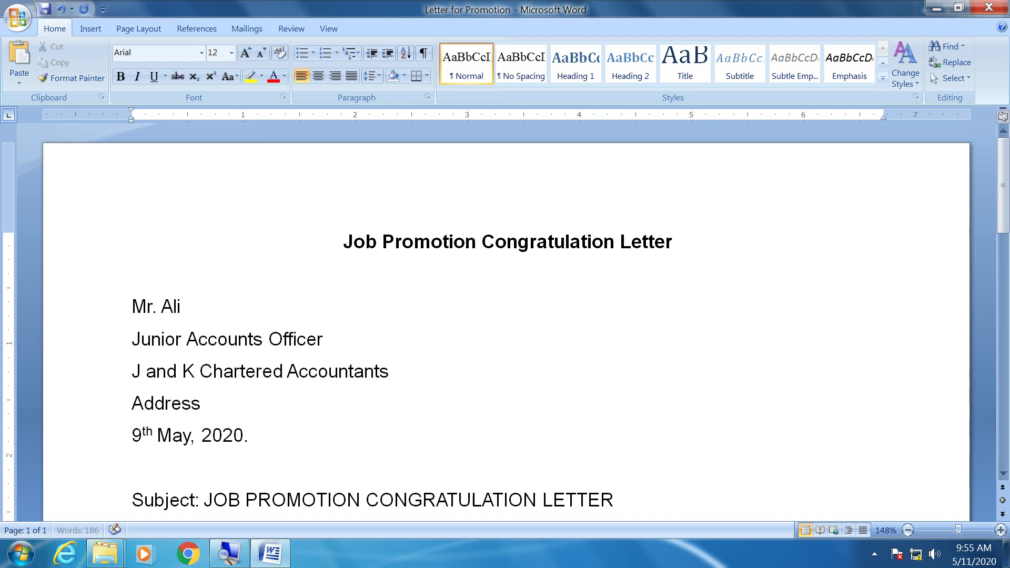
# Save a copy with '- Mr' and the new recipient's surname appended to the file name.
pyautogui.click(18, 18)
pyautogui.click(52, 149)
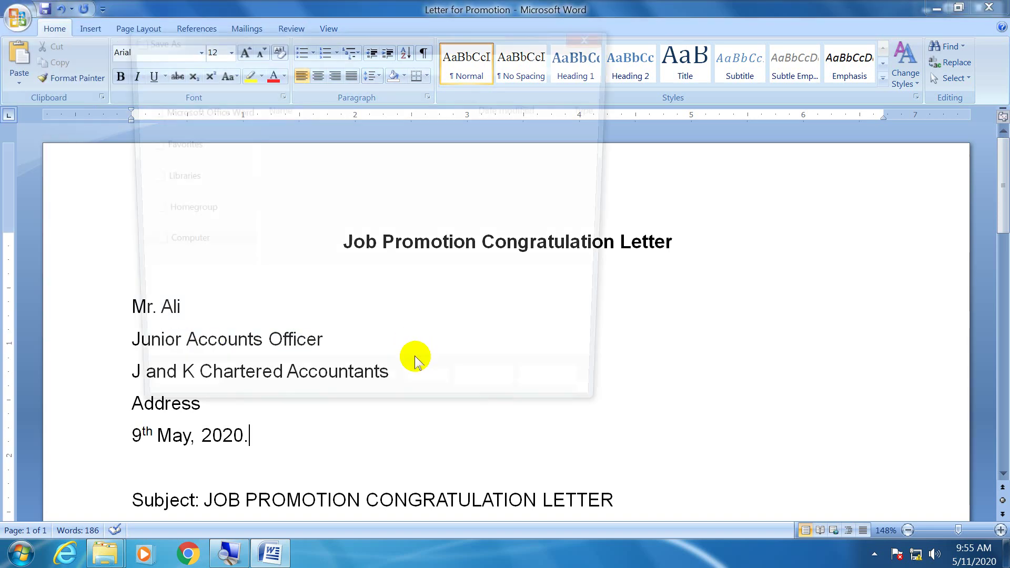
pyautogui.click(321, 293)
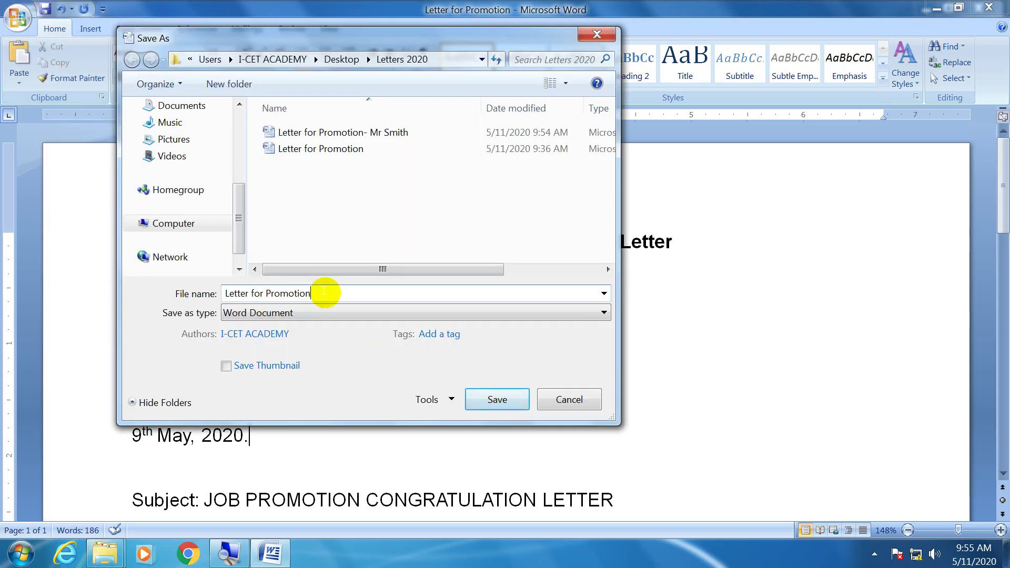
pyautogui.write('- ')
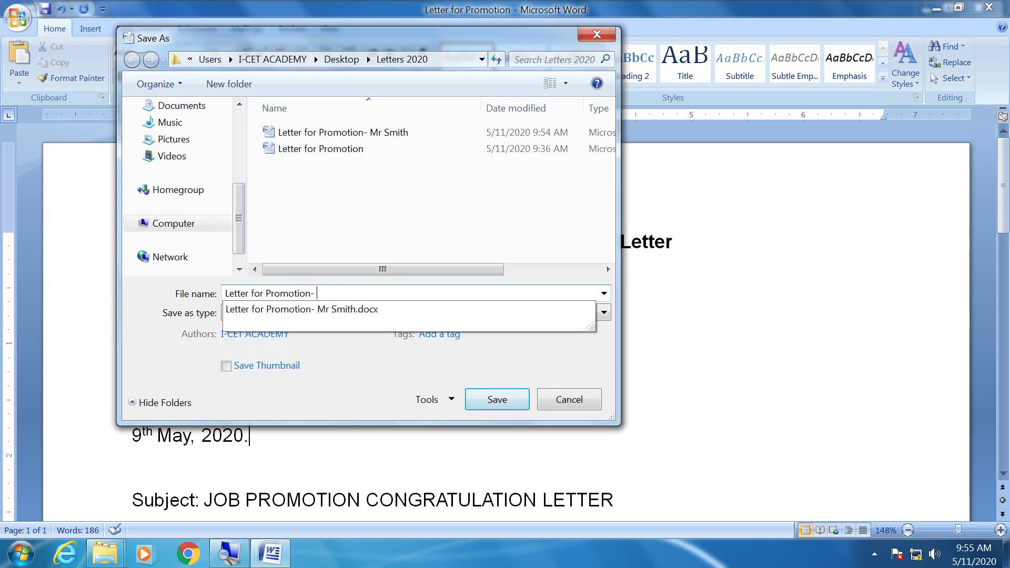
pyautogui.write('Mr A')
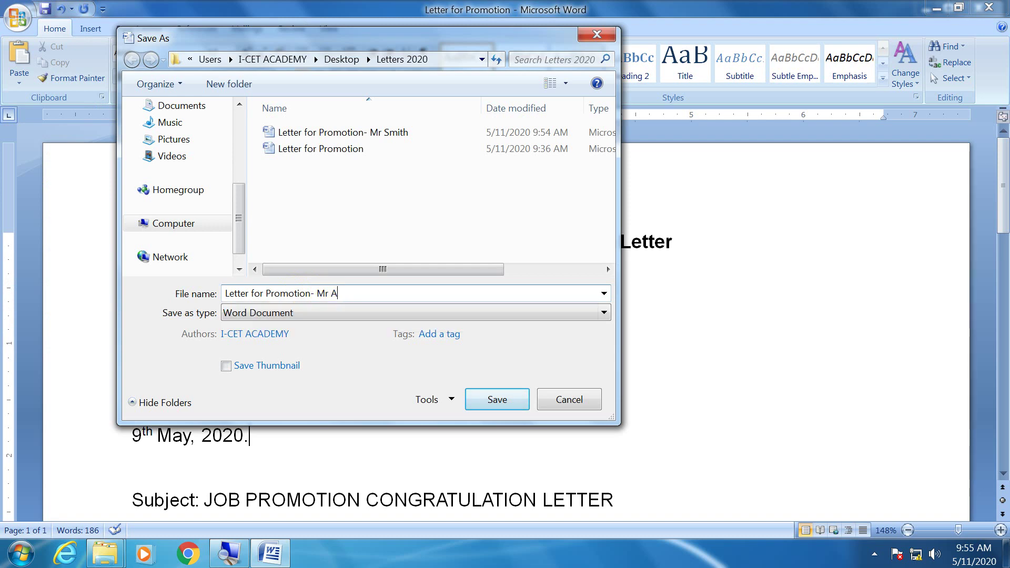
pyautogui.write('li')
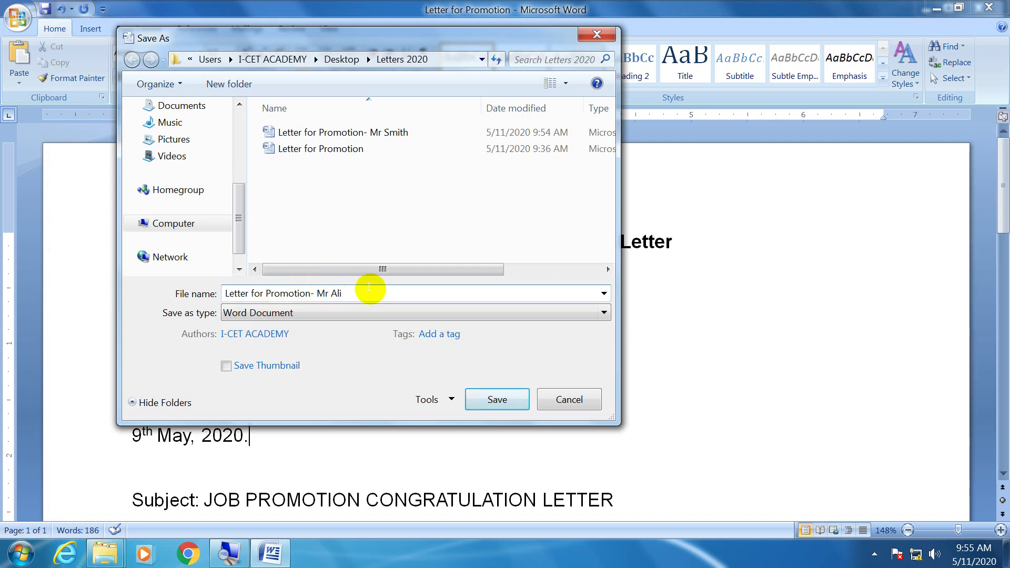
pyautogui.click(484, 398)
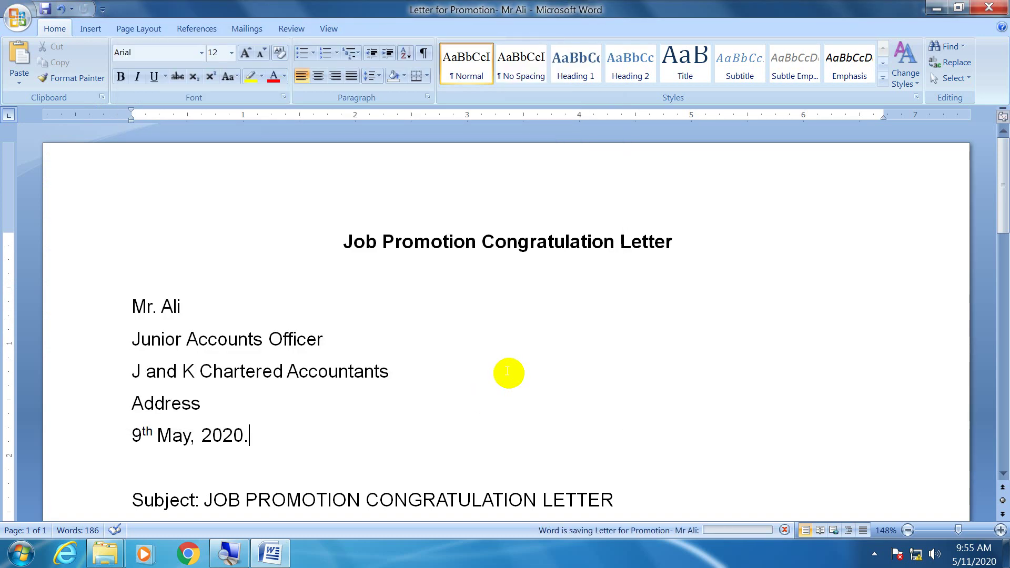
# Close Word and select the newest personalised letter in Letters 2020 to view its details.
pyautogui.click(986, 7)
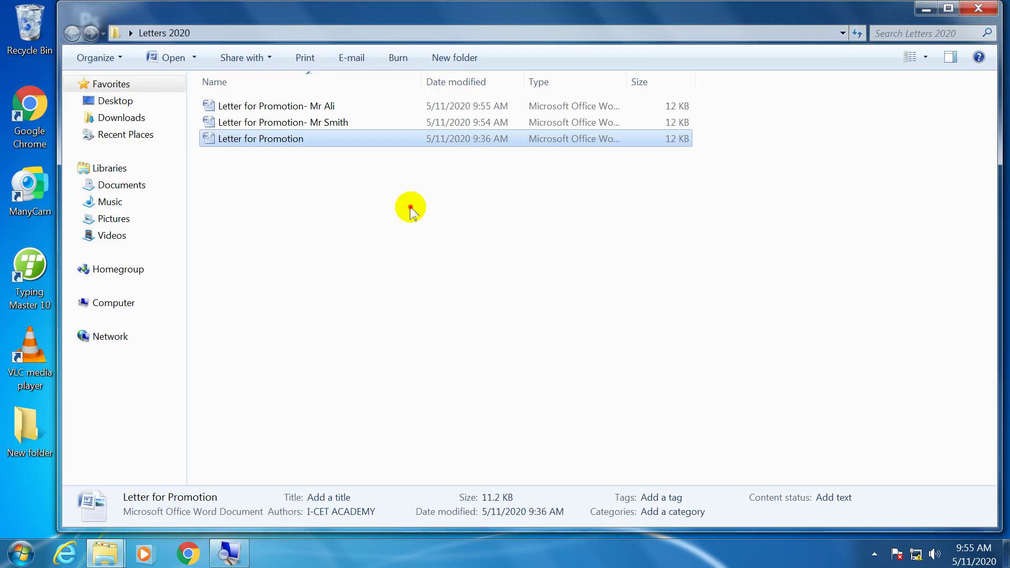
pyautogui.click(412, 207)
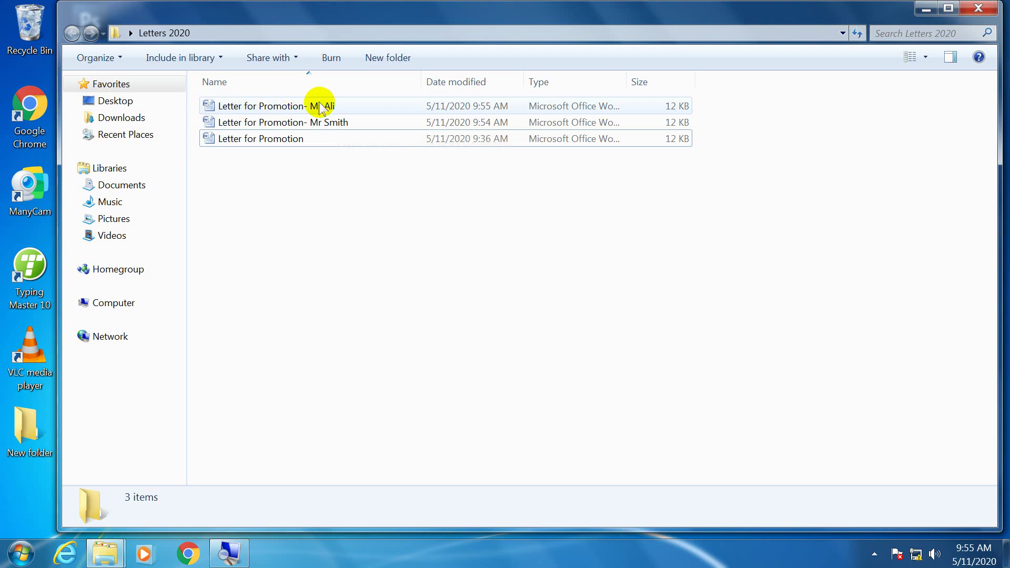
pyautogui.click(343, 105)
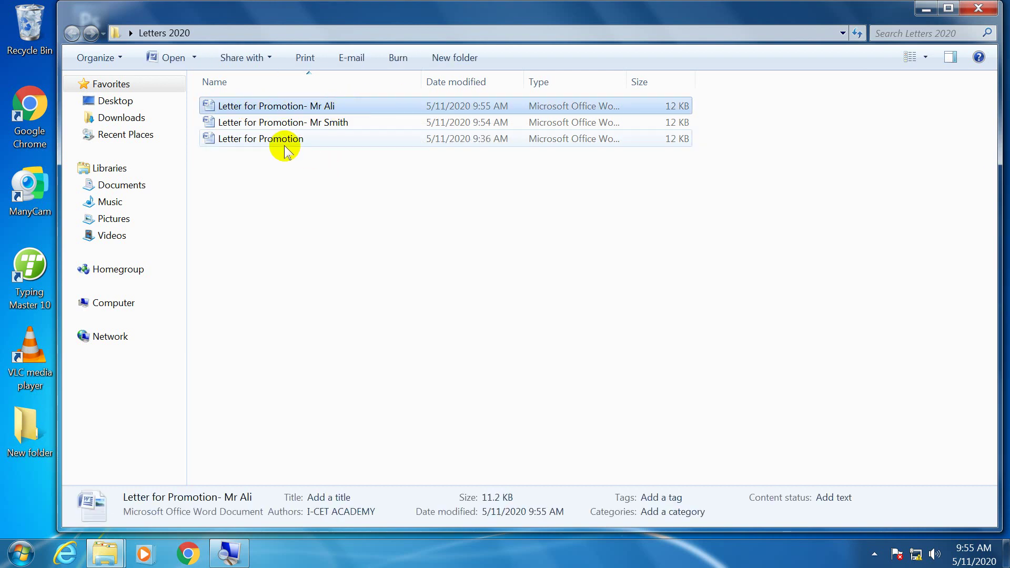